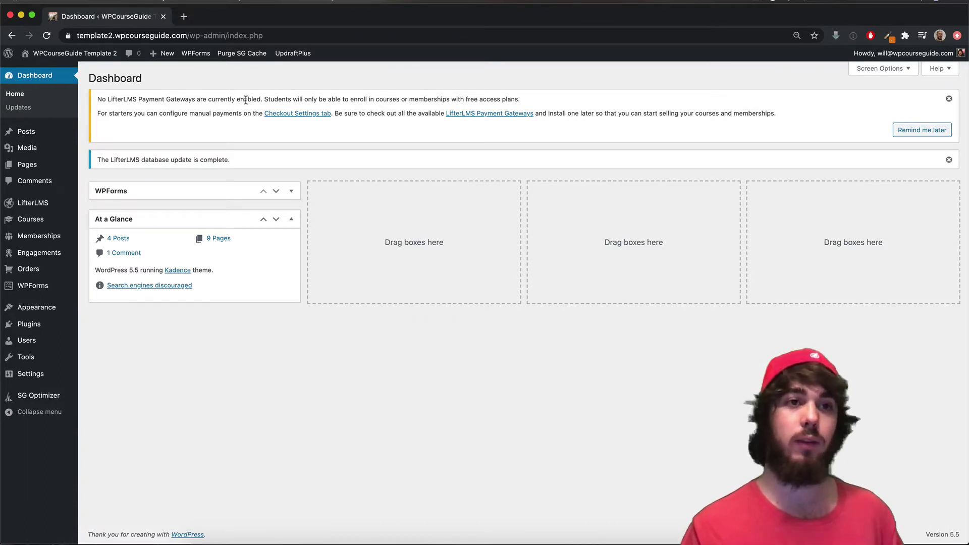
Open the All Users list, which shows one Instructor and two administrator accounts.
click(54, 343)
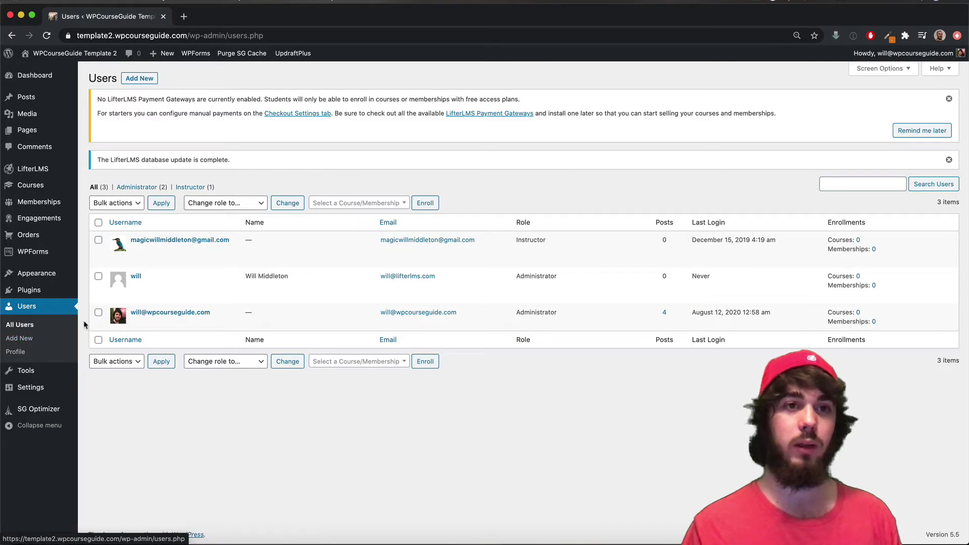
Switch to the instructor account and highlight 'Quiz System Masterclass' in its Courses list.
mouse_move(152, 252)
click(199, 251)
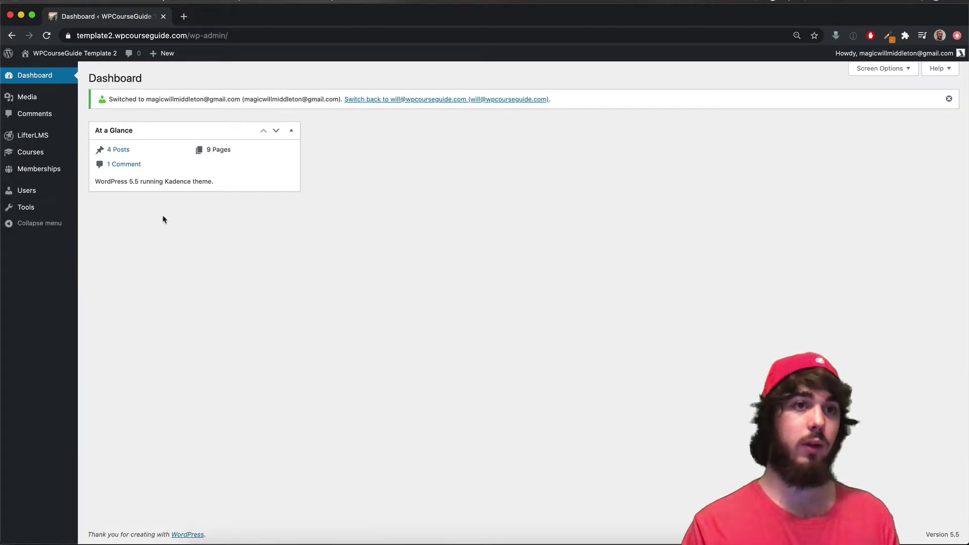
click(37, 157)
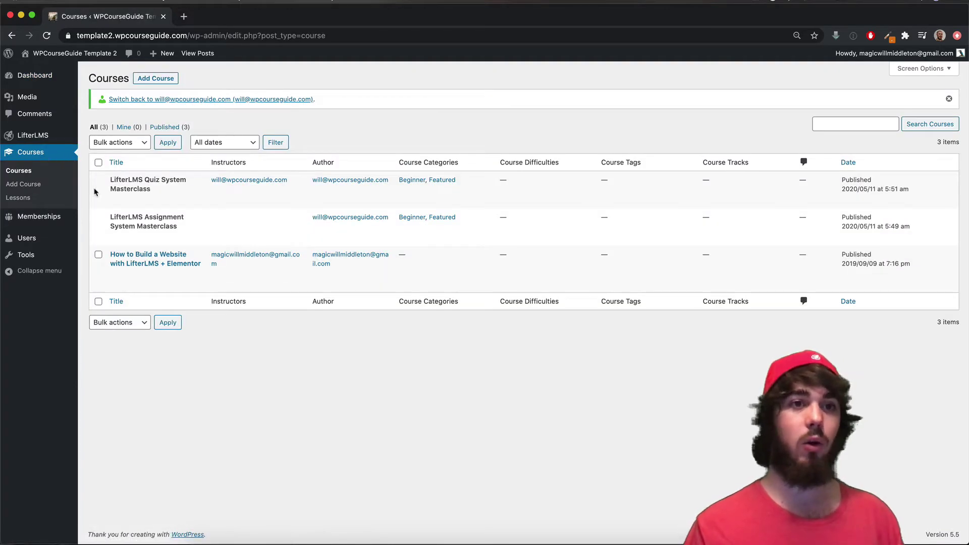
double_click(133, 188)
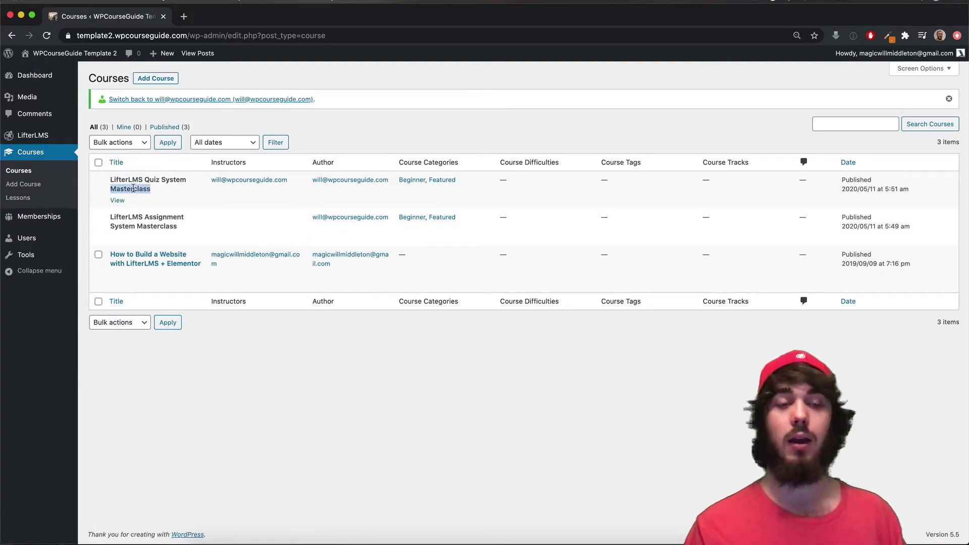
shift+click(143, 181)
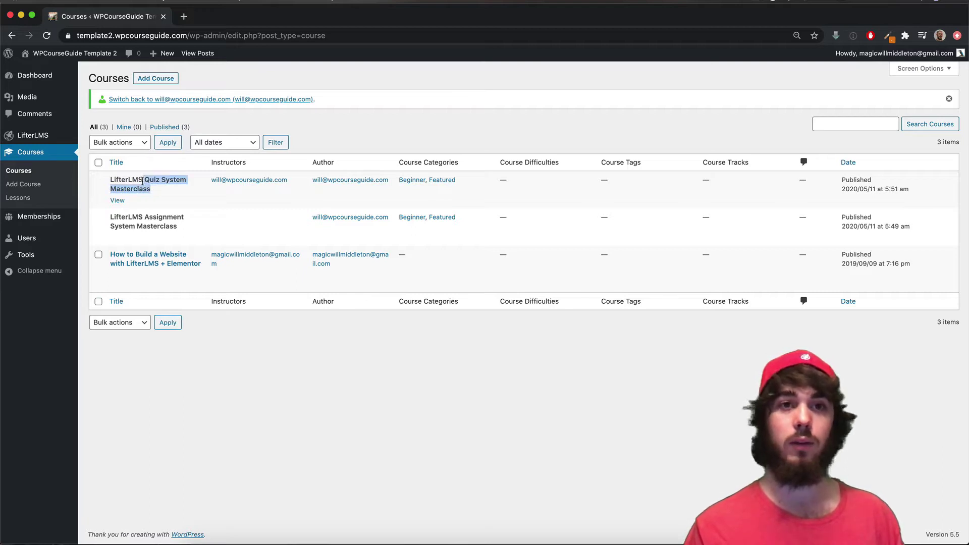
Open the LifterLMS Reporting students list as the instructor, which shows no results.
mouse_move(889, 51)
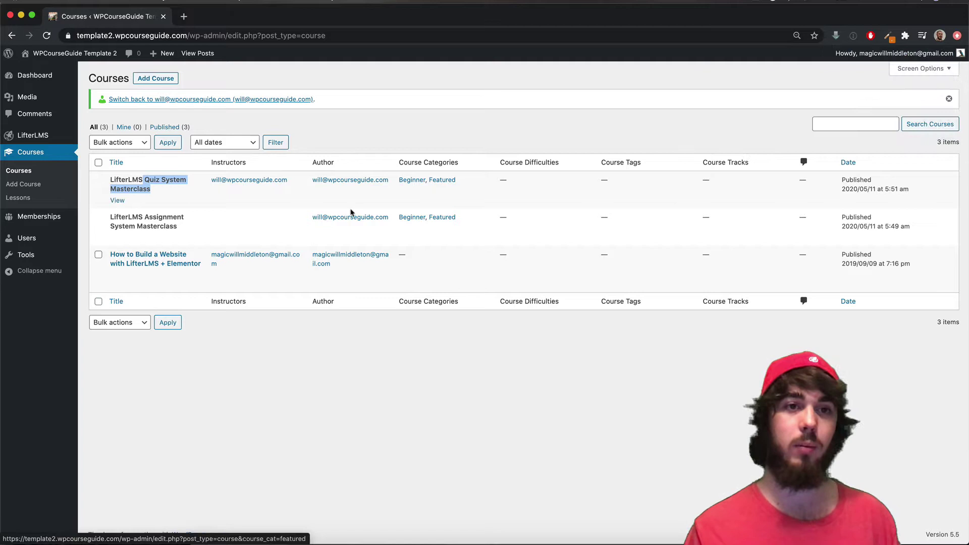
mouse_move(175, 279)
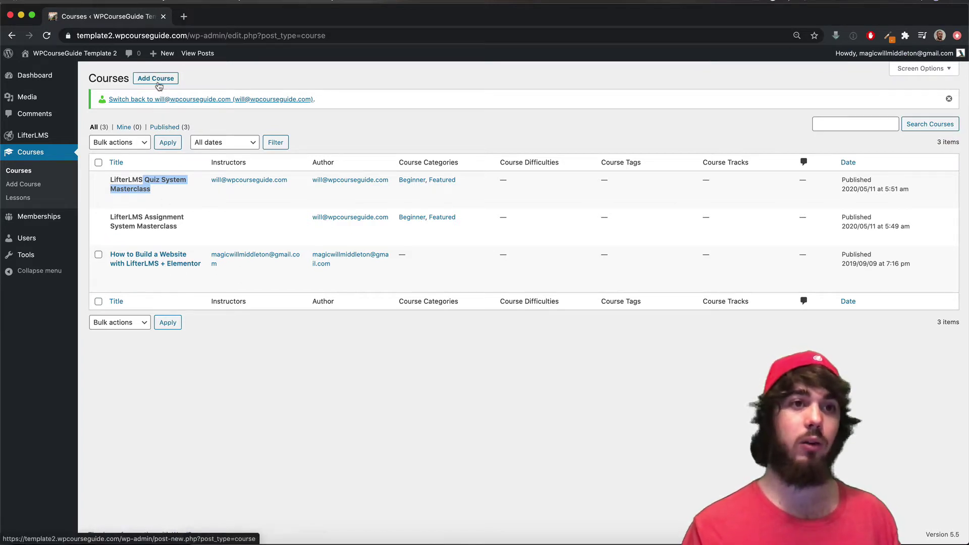
click(93, 142)
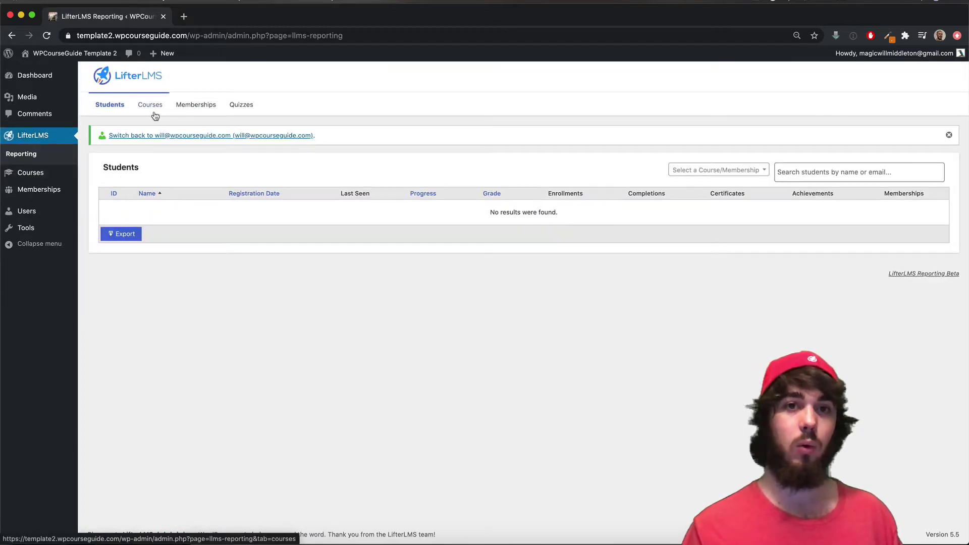
mouse_move(25, 214)
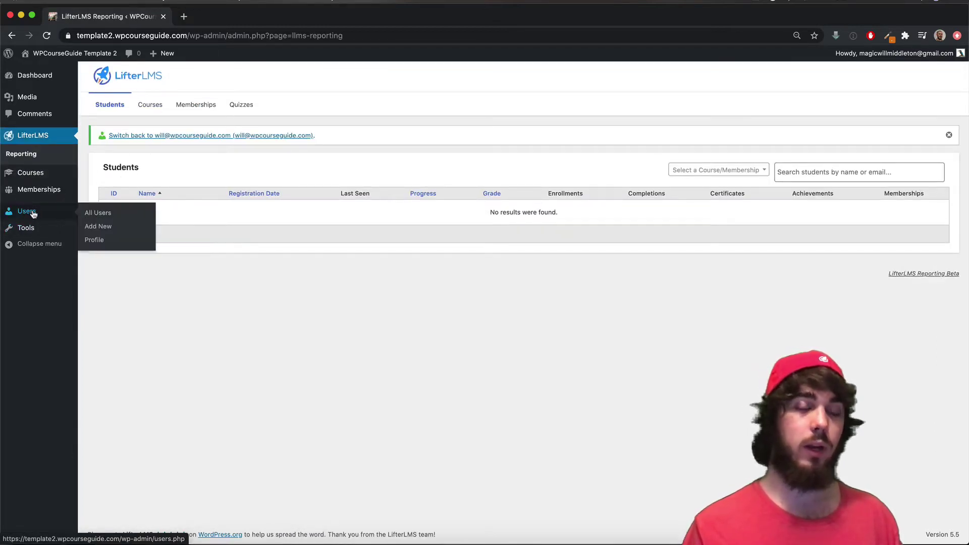
Switch back to the administrator and review the role options on the Add New User form.
click(168, 135)
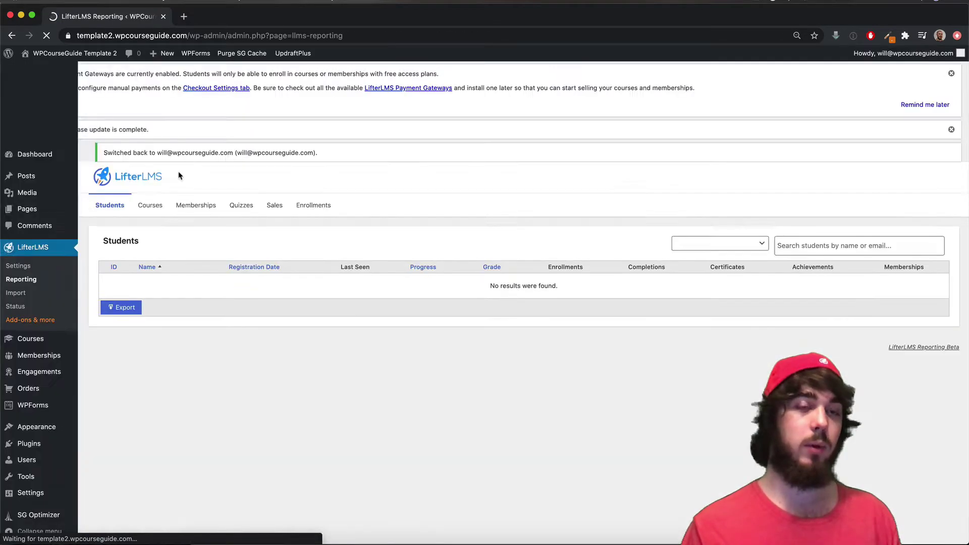
click(35, 389)
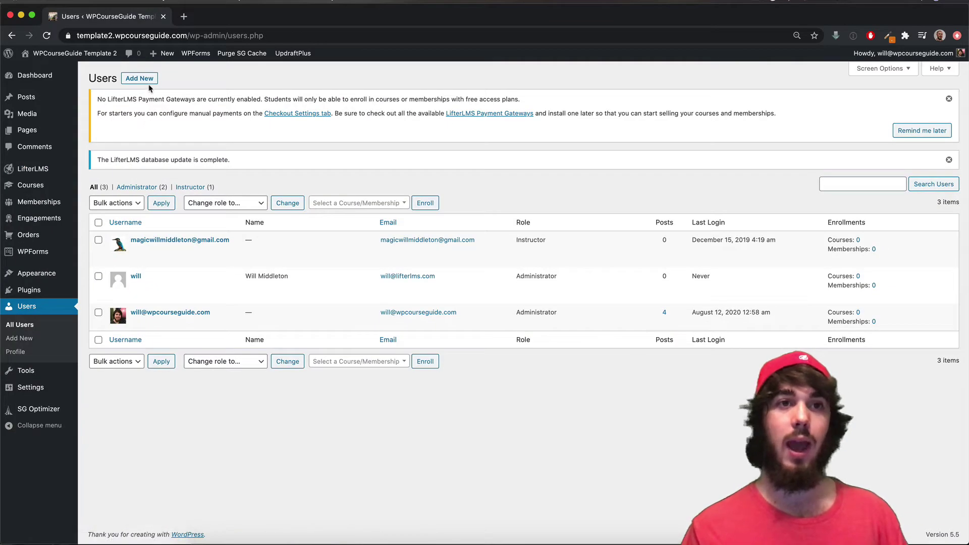
click(149, 80)
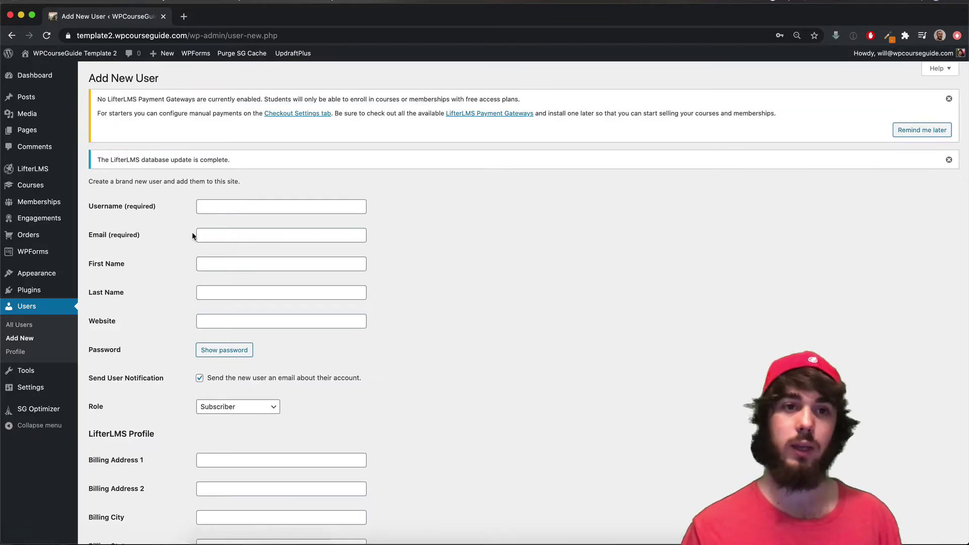
click(216, 409)
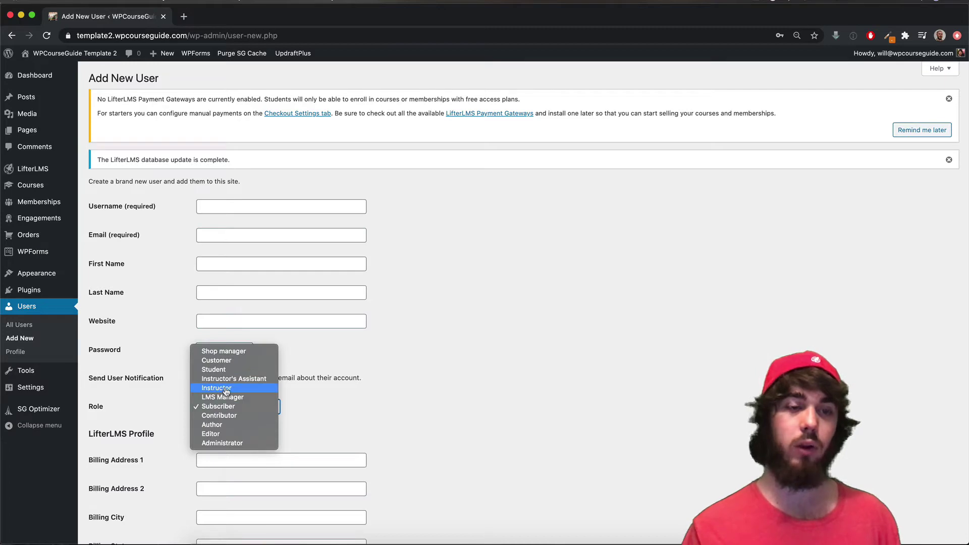
click(39, 328)
Open the instructor user's profile and confirm its role remains Instructor.
click(41, 327)
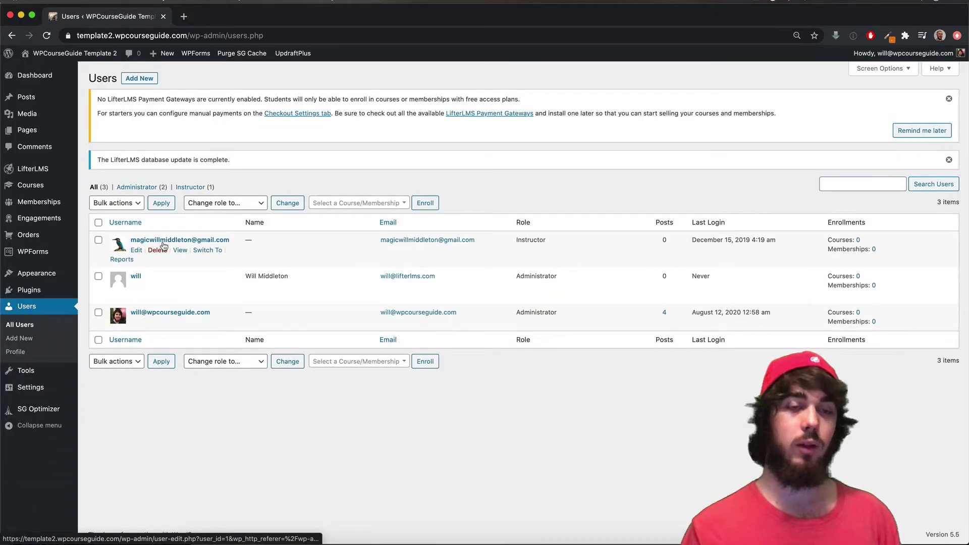
click(163, 244)
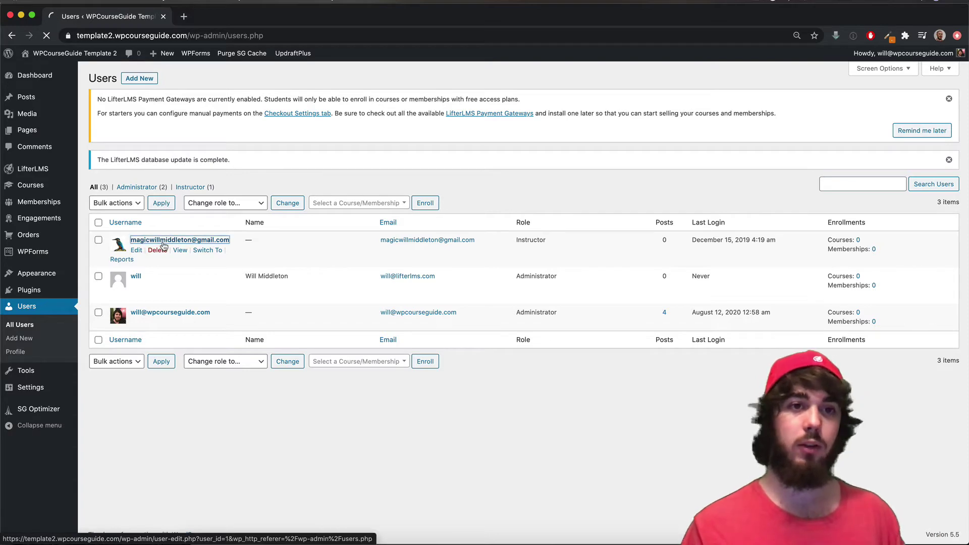
scroll(162, 270, down, 1)
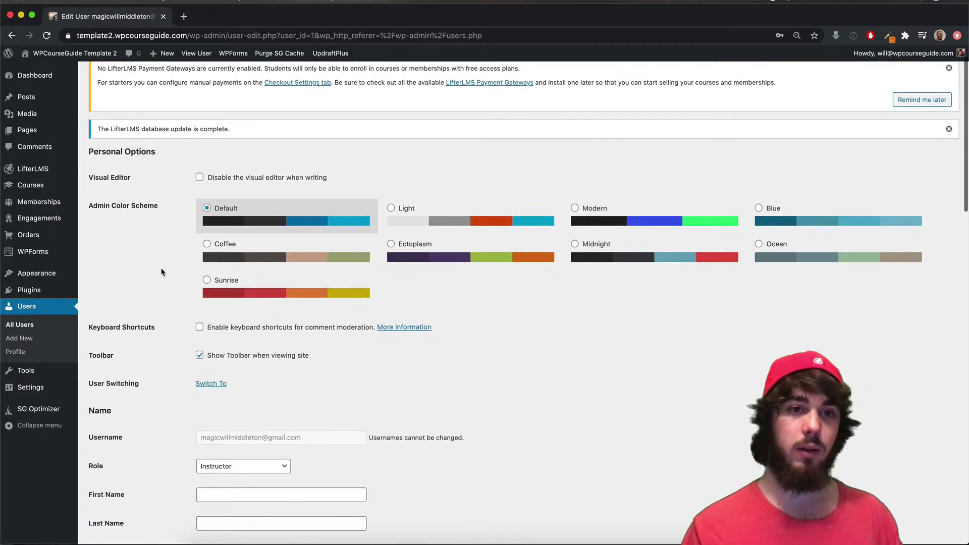
click(226, 473)
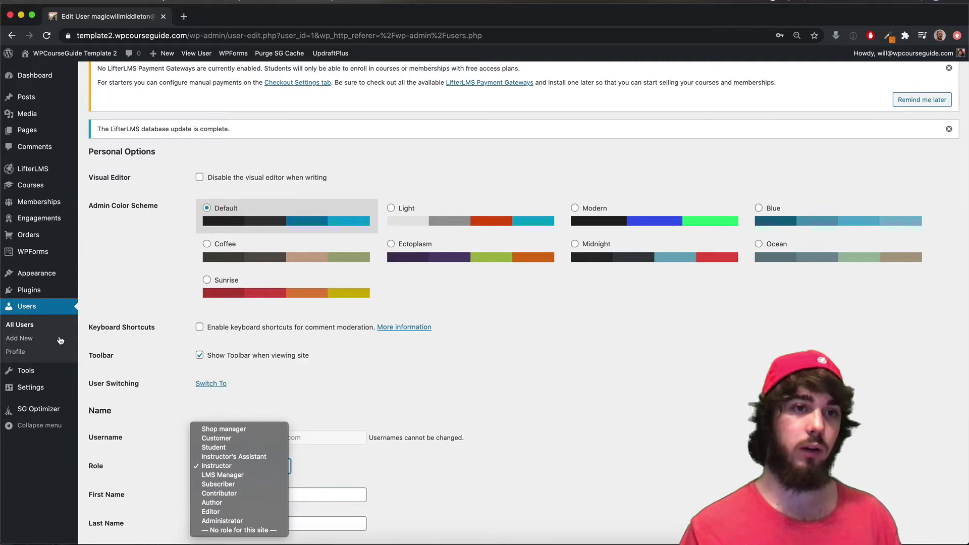
click(26, 330)
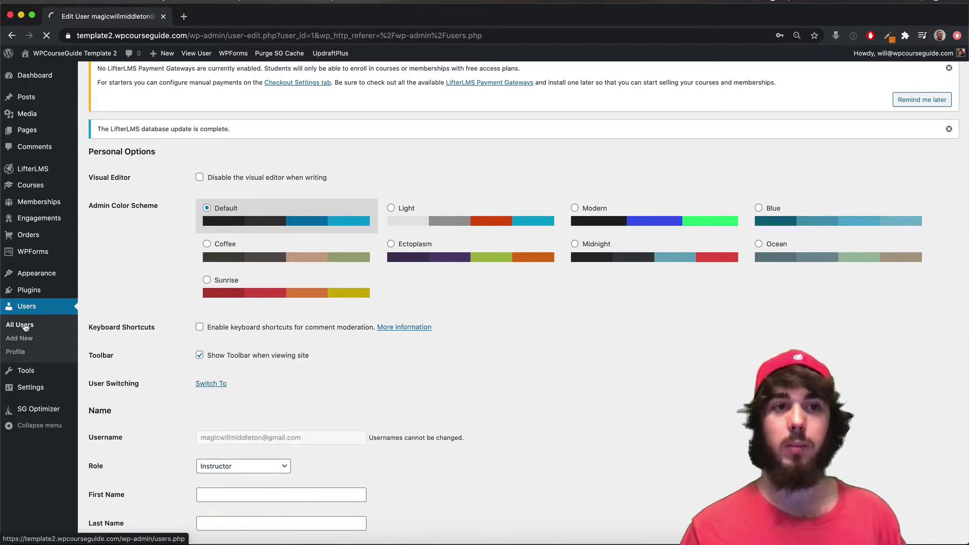
Open the Instructor Registration Form from WPForms All Forms and save it.
click(25, 328)
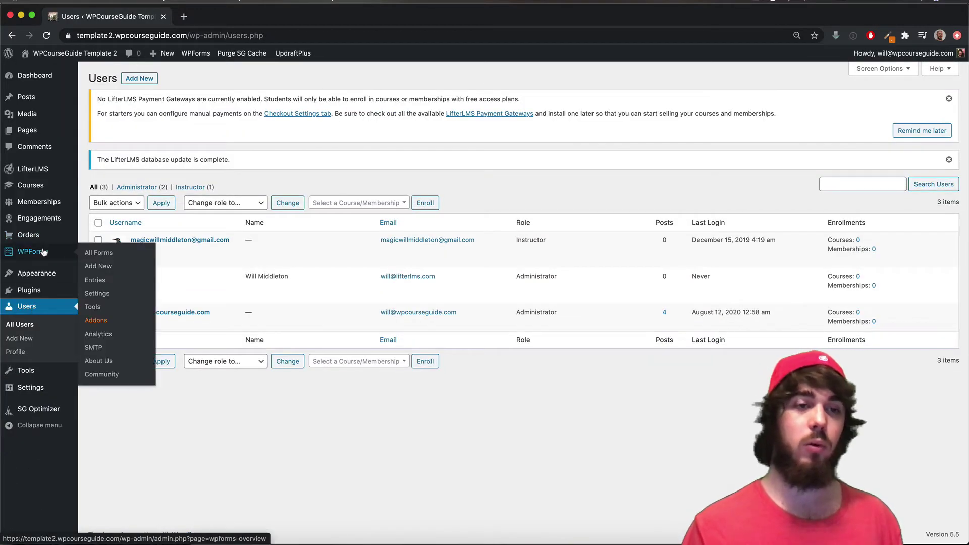
click(44, 252)
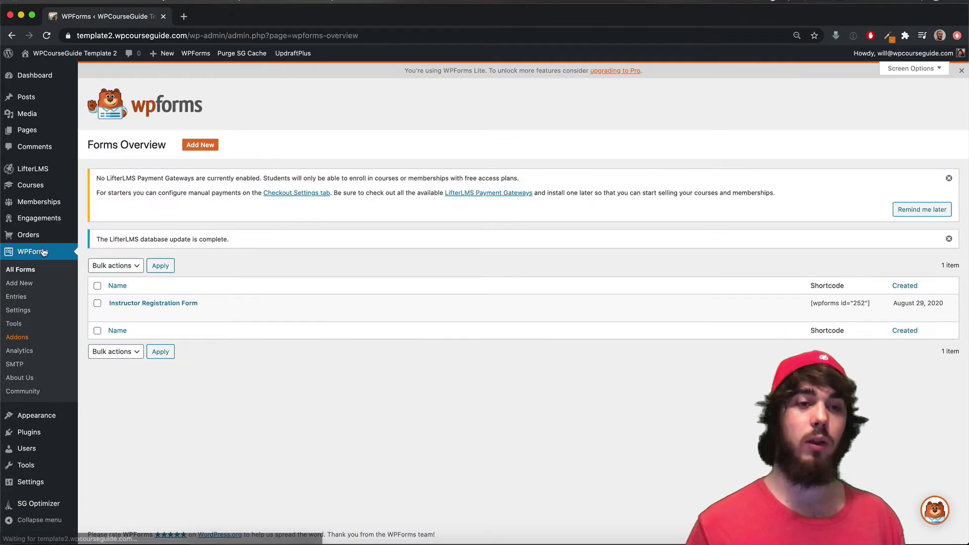
click(118, 303)
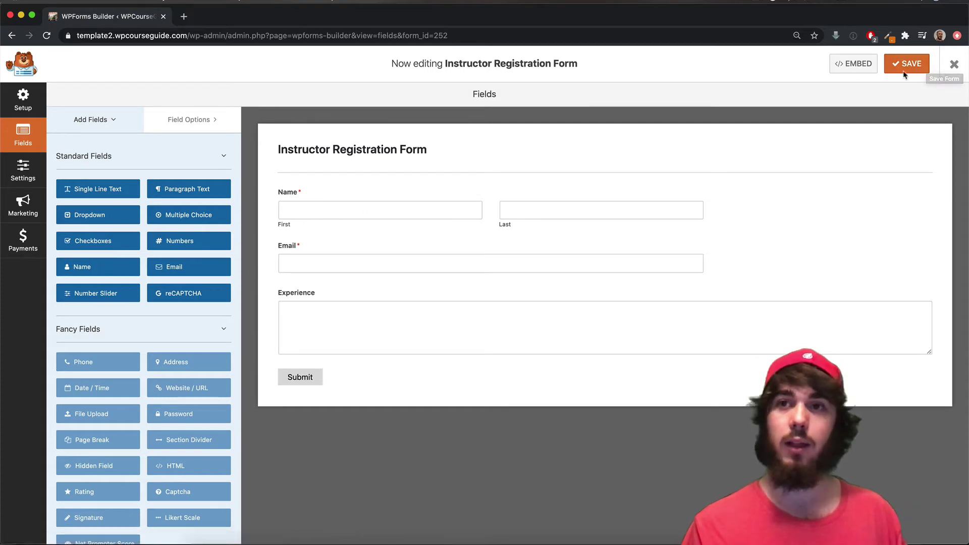
click(926, 66)
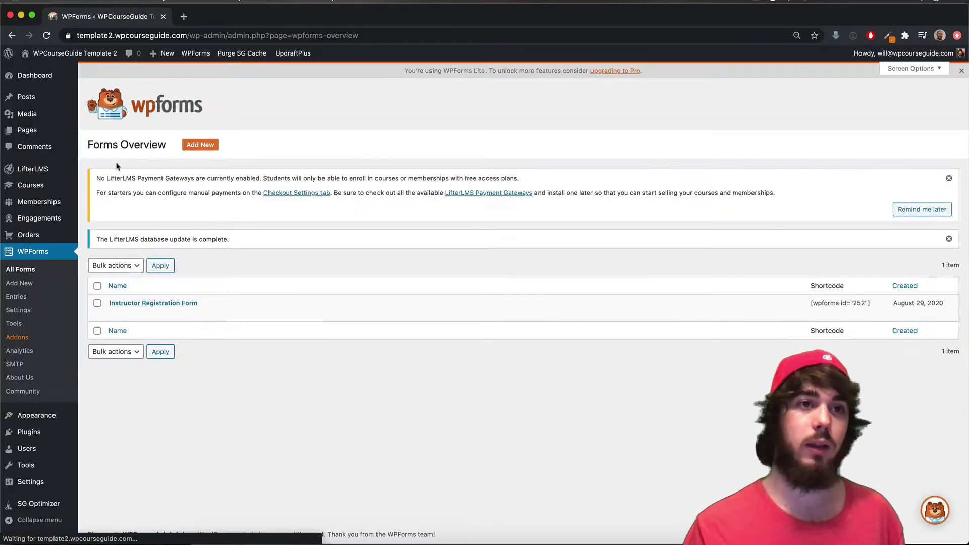
Create a new page and begin typing the title 'Instructor Registration'.
mouse_move(51, 130)
click(96, 145)
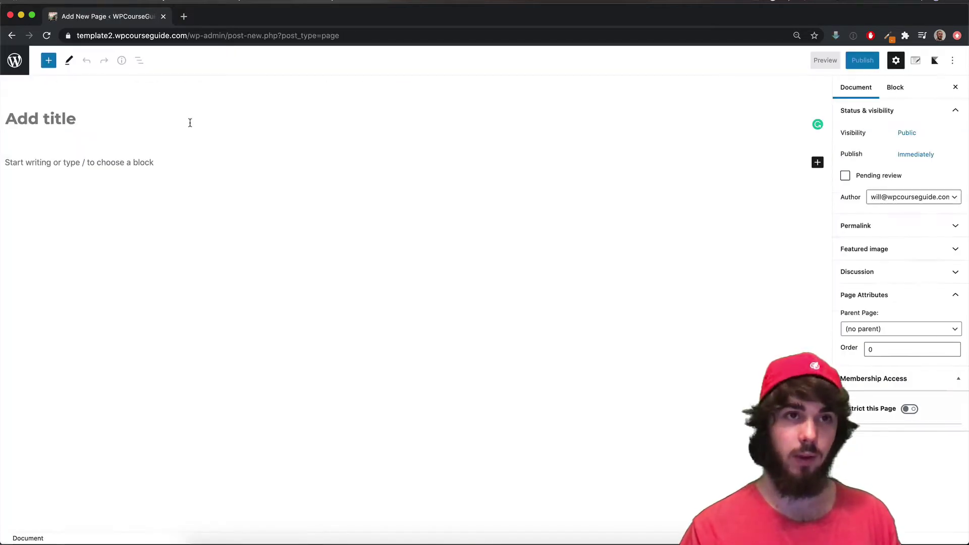
text(INstur)
key(BackSpace)
key(BackSpace)
key(BackSpace)
key(BackSpace)
key(BackSpace)
text(n)
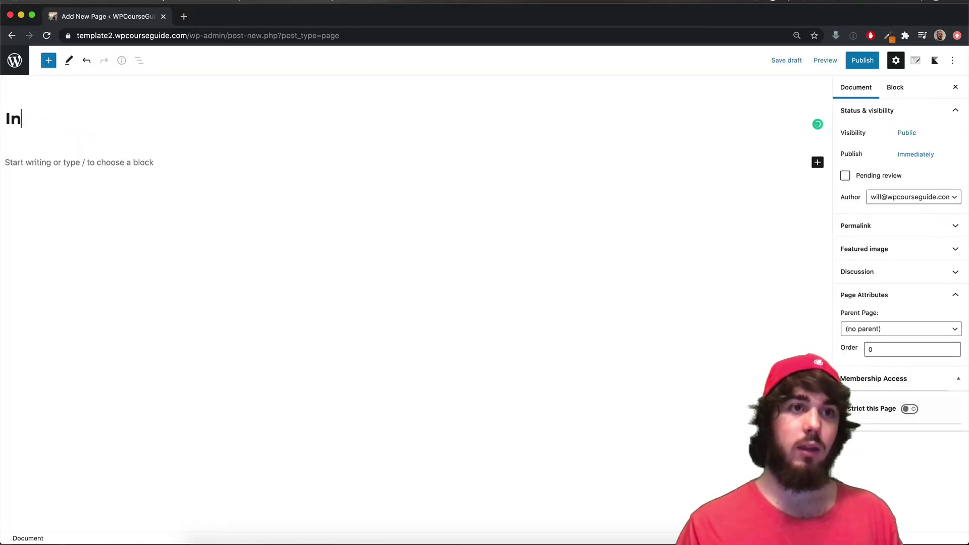
text(structor Regista)
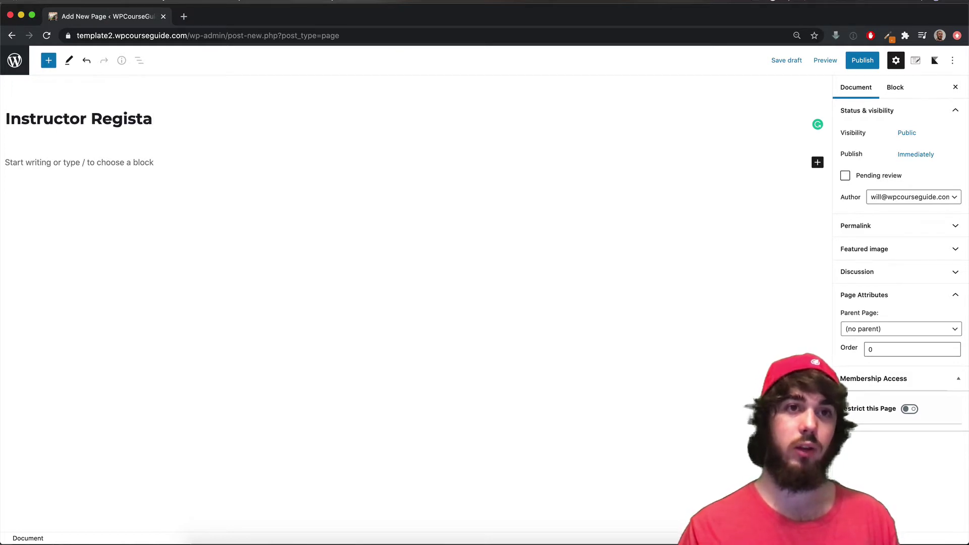
Correct the page title to 'Instructor Registration' and insert a WPForms block.
key(BackSpace)
text(ration)
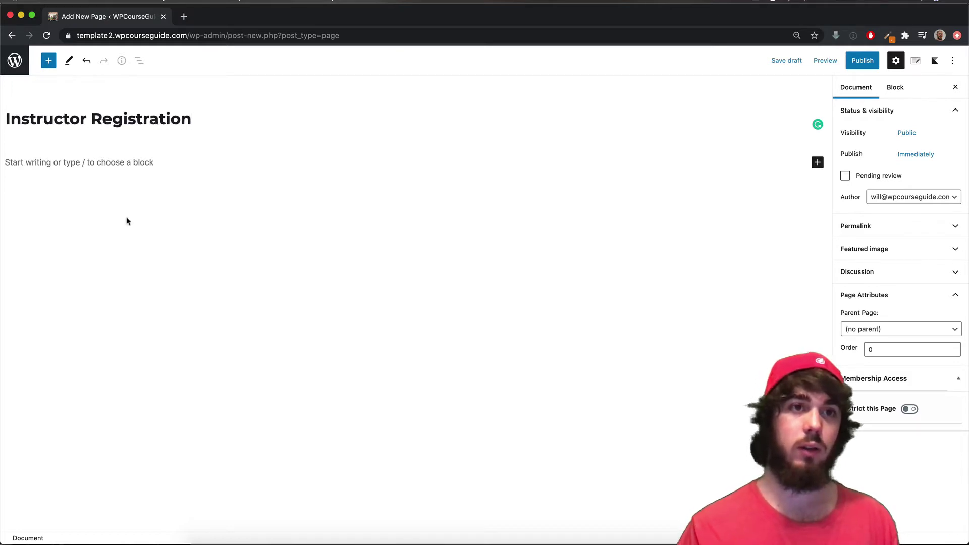
click(49, 60)
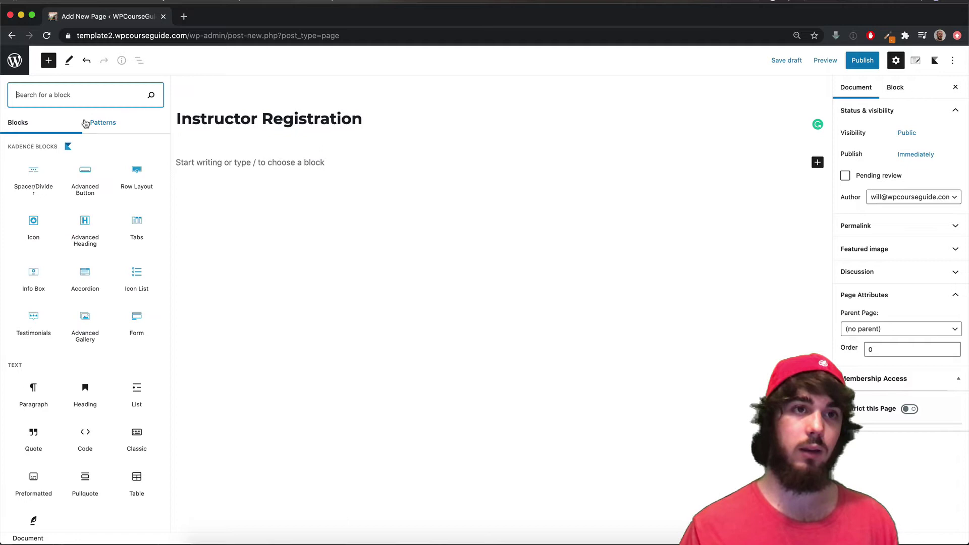
text(wp form)
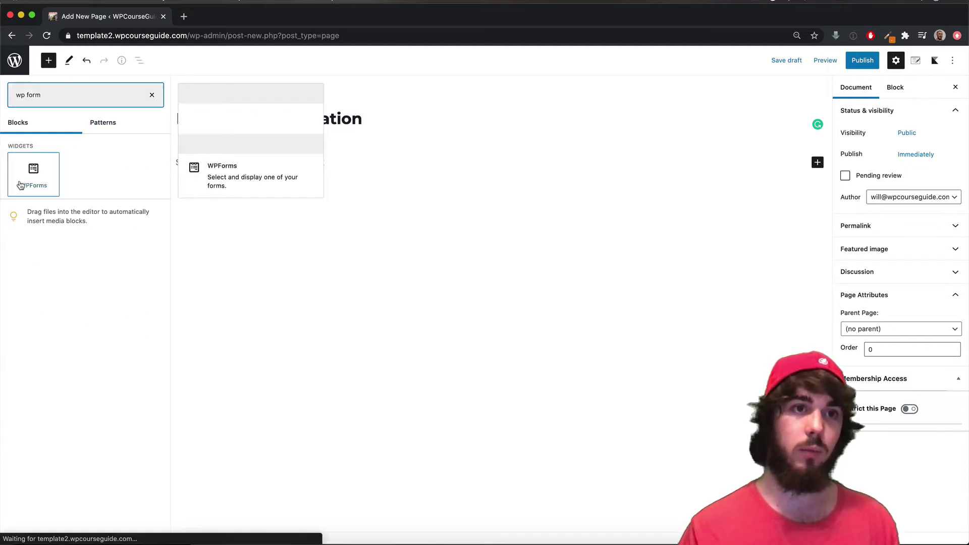
click(33, 175)
Select the Instructor Registration Form in the WPForms block and start publishing the page.
click(370, 249)
click(375, 258)
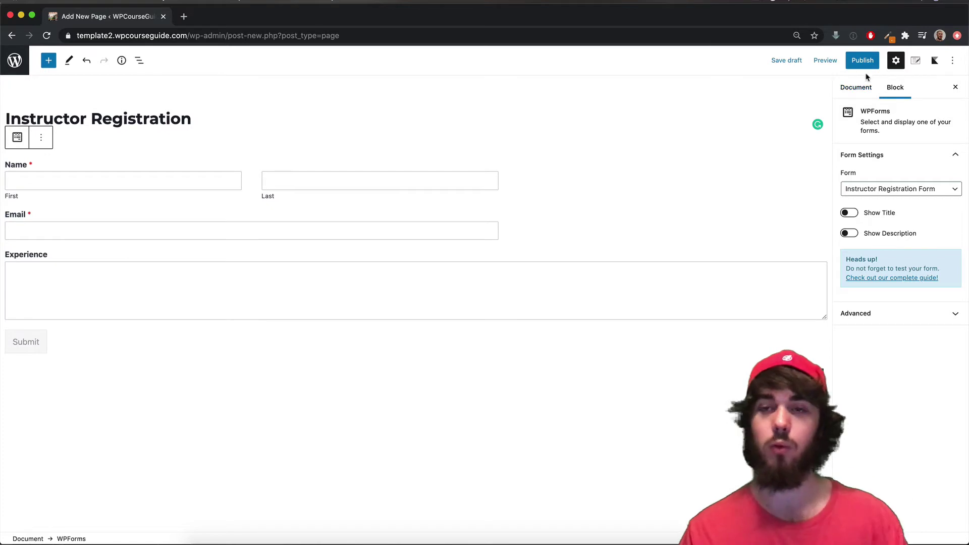
click(862, 60)
click(872, 60)
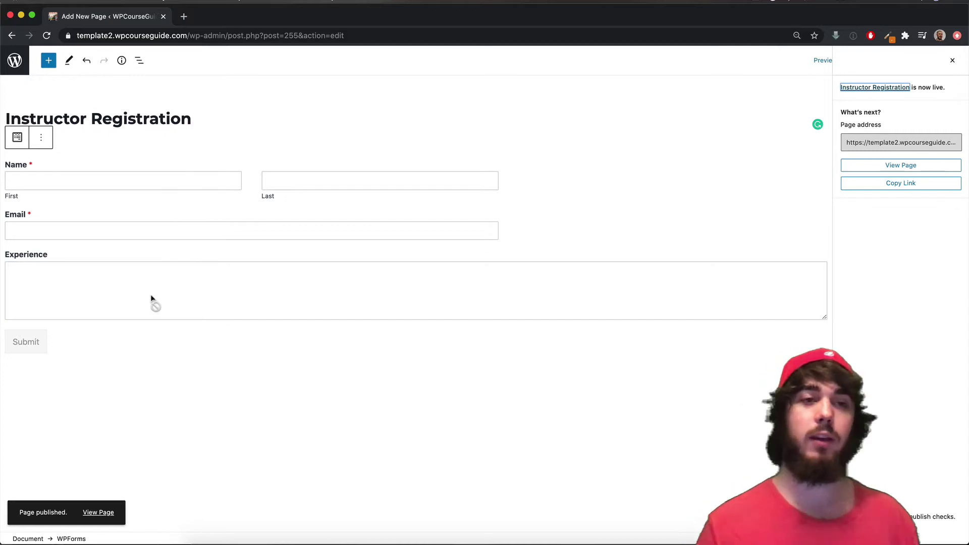
click(99, 513)
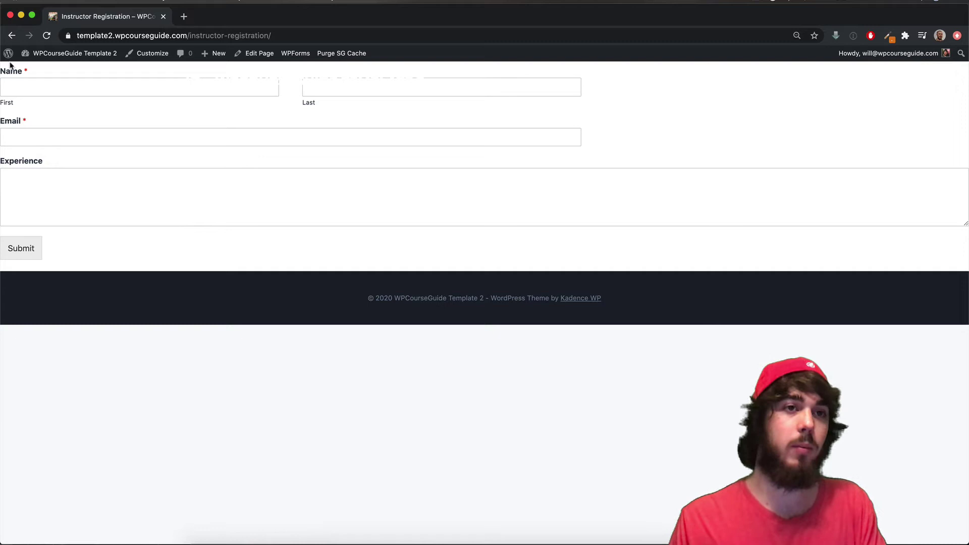
key(super+bracketleft)
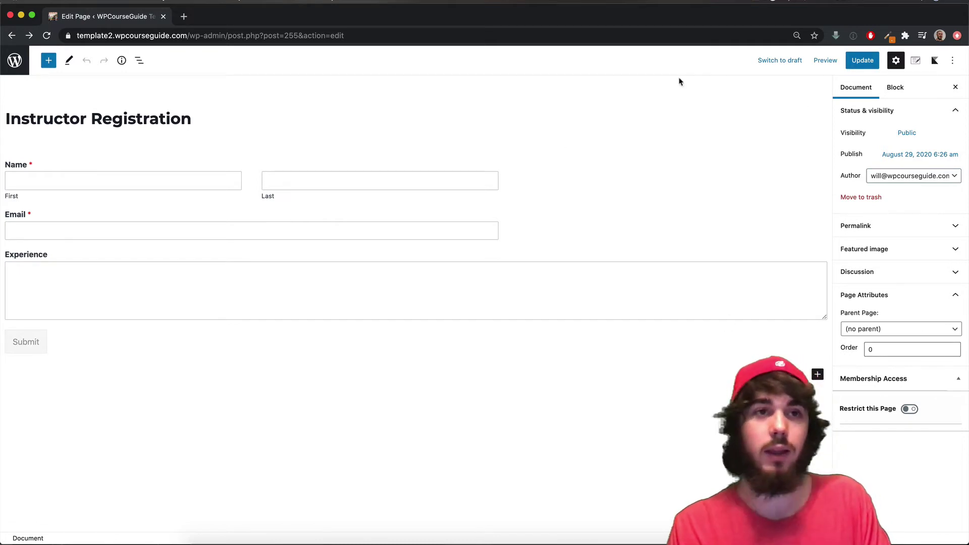
click(32, 36)
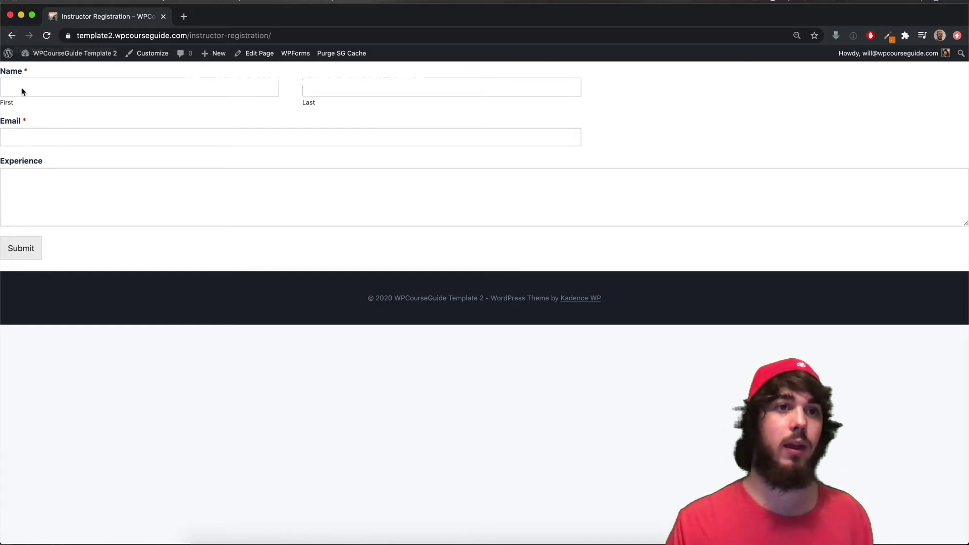
click(13, 36)
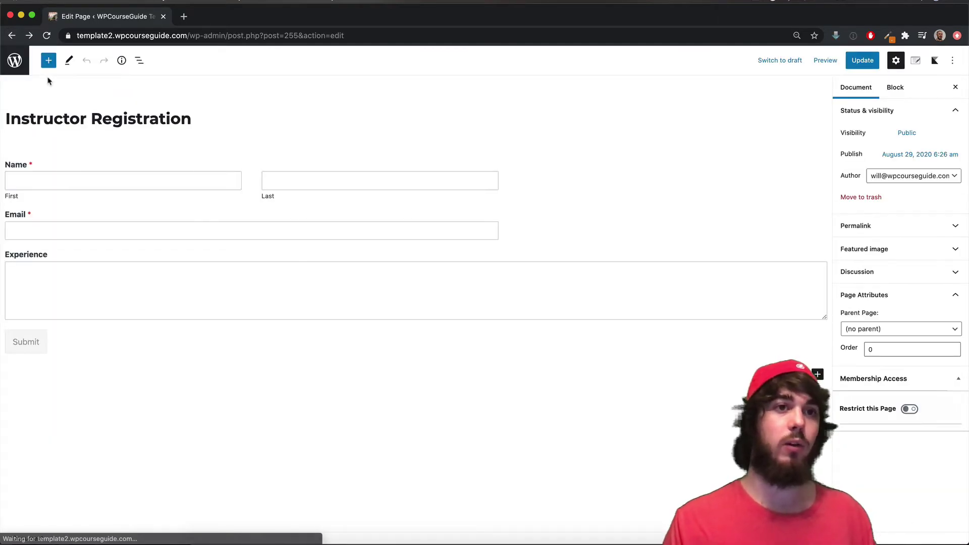
Briefly view the site's front end, then return to the WPForms forms overview.
click(13, 36)
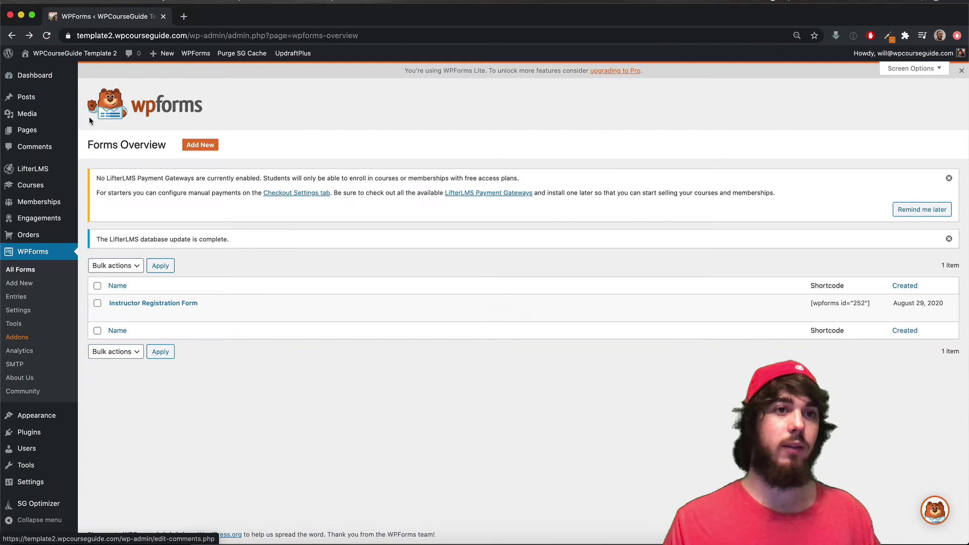
mouse_move(54, 79)
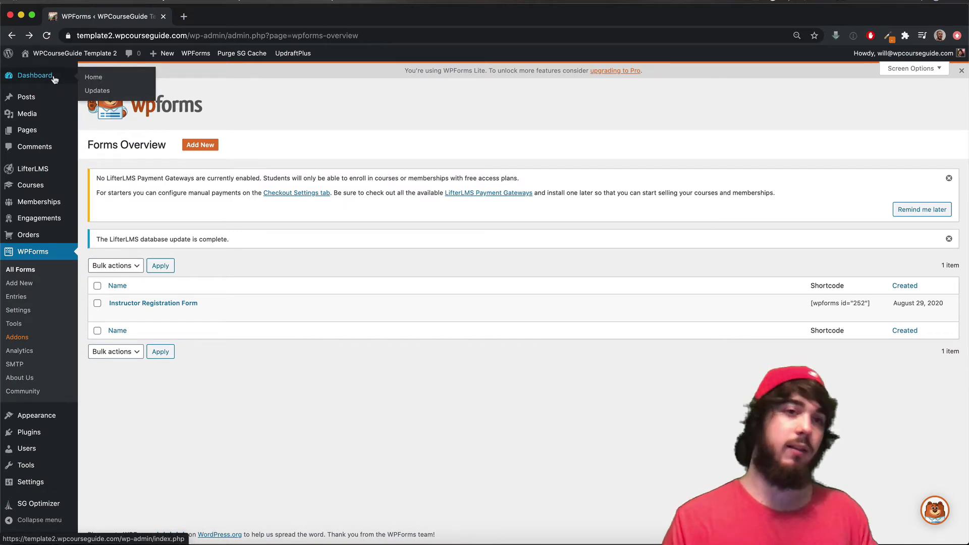
mouse_move(66, 59)
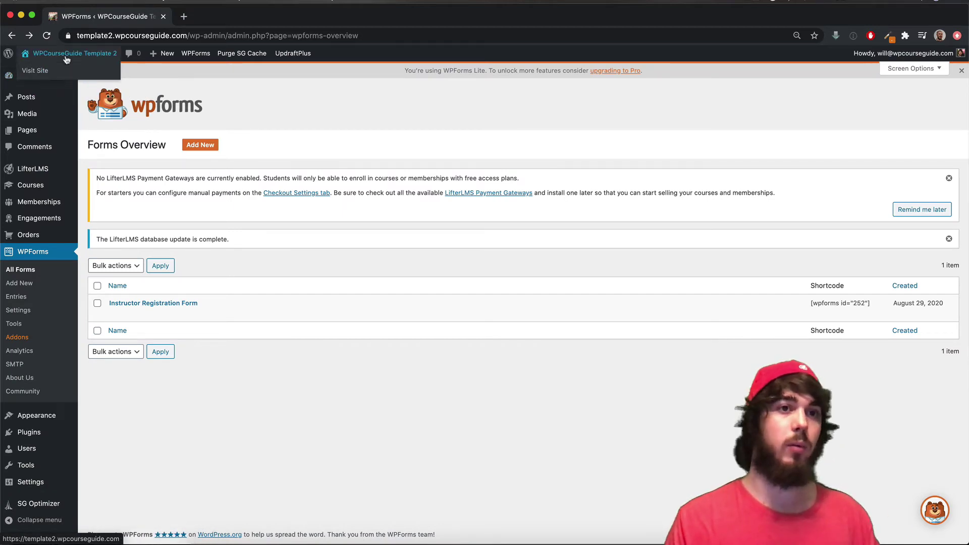
click(66, 60)
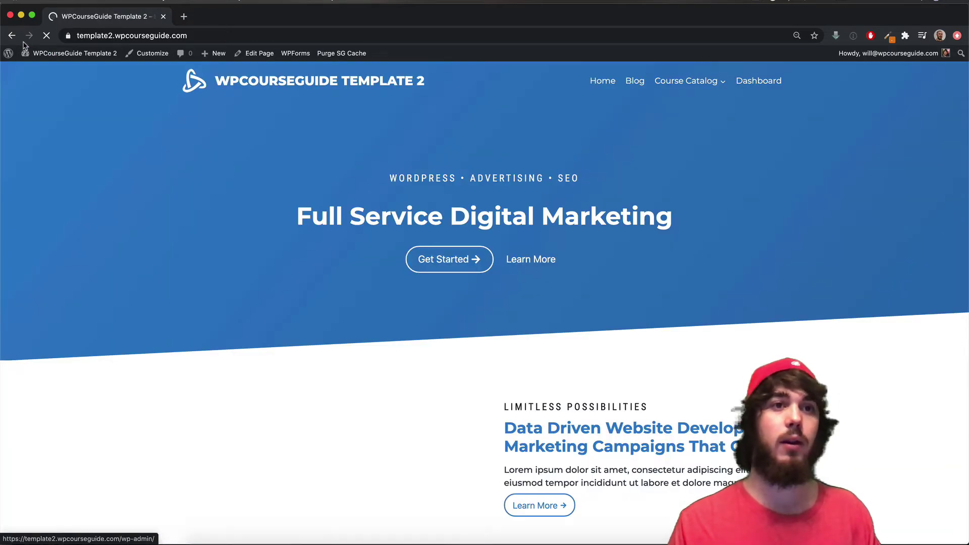
click(11, 35)
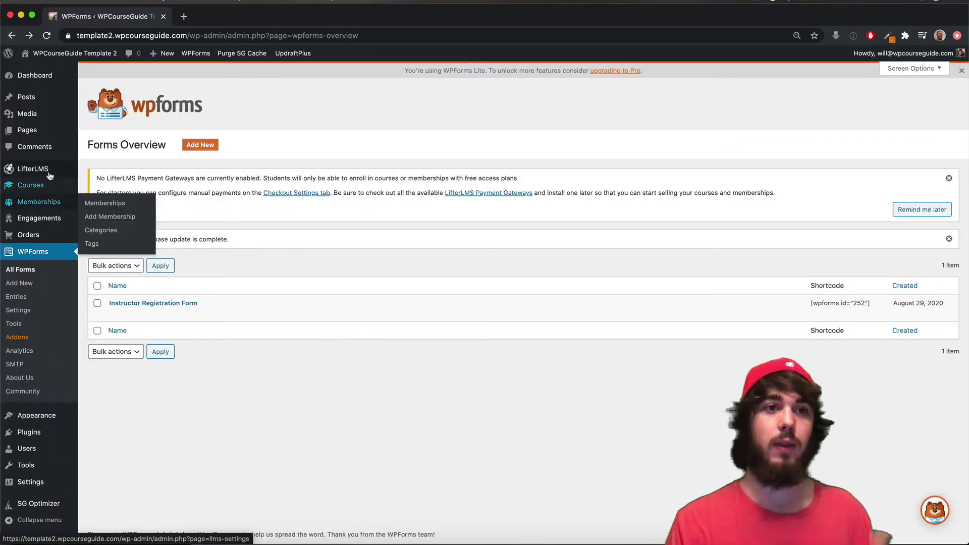
Go to Appearance > Menus, where the Agency Menu is open for editing.
mouse_move(50, 175)
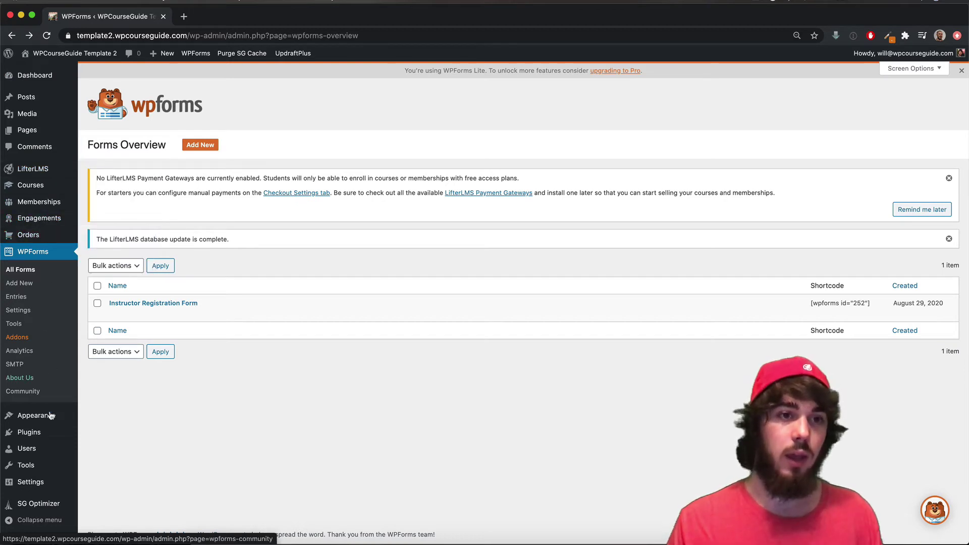
mouse_move(50, 417)
click(97, 458)
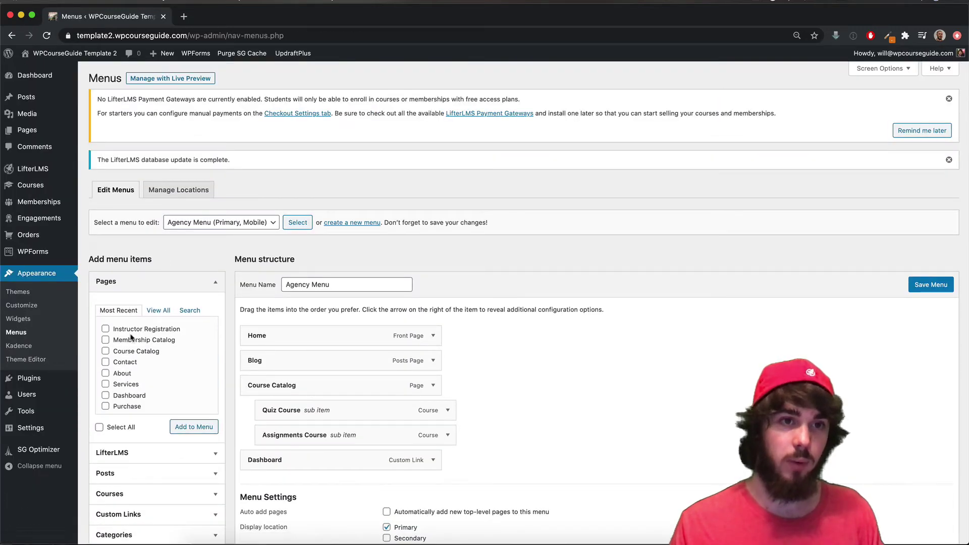
Add the Instructor Registration page to the Agency Menu, save it, and view the live homepage.
click(147, 329)
click(193, 428)
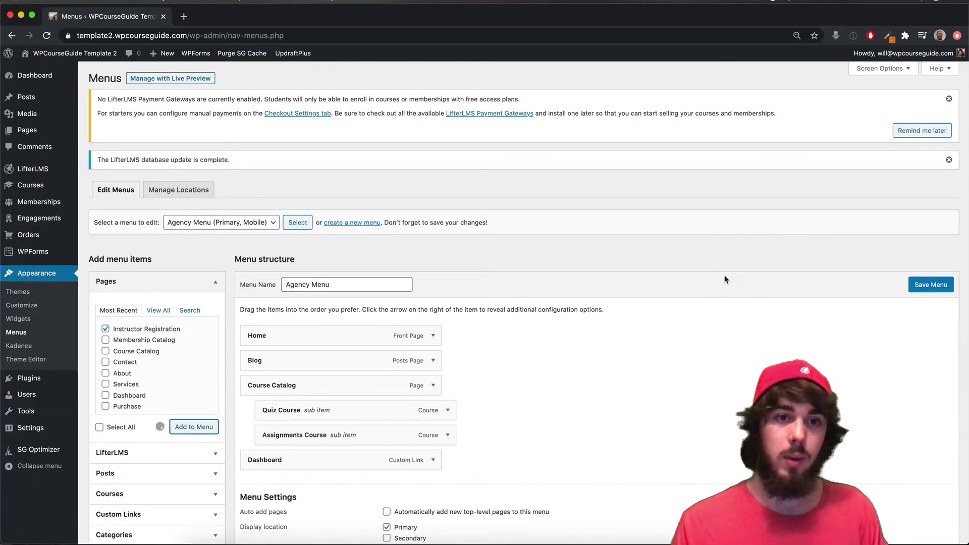
click(938, 290)
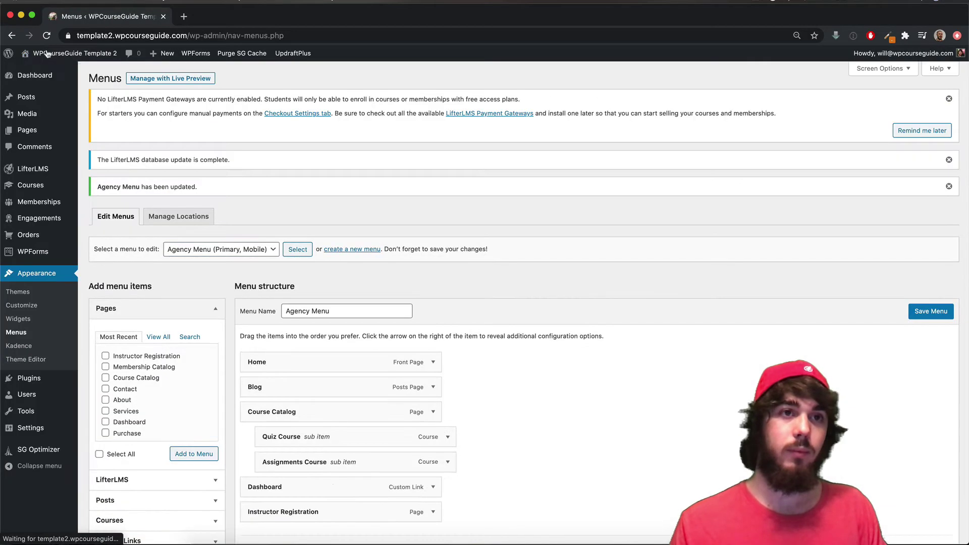
click(47, 54)
scroll(290, 87, down, 1)
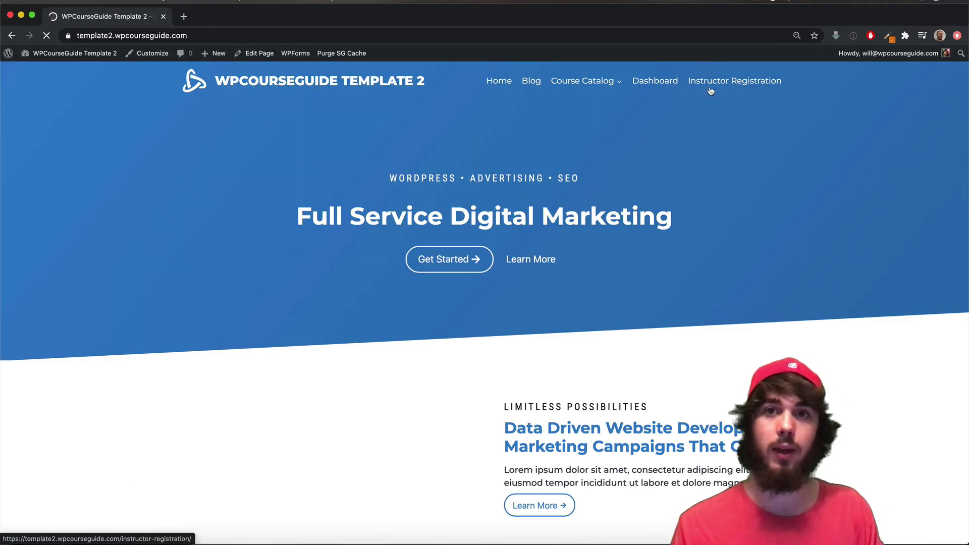
Follow the Instructor Registration header link to check the form, then go back to the Menus screen.
click(709, 82)
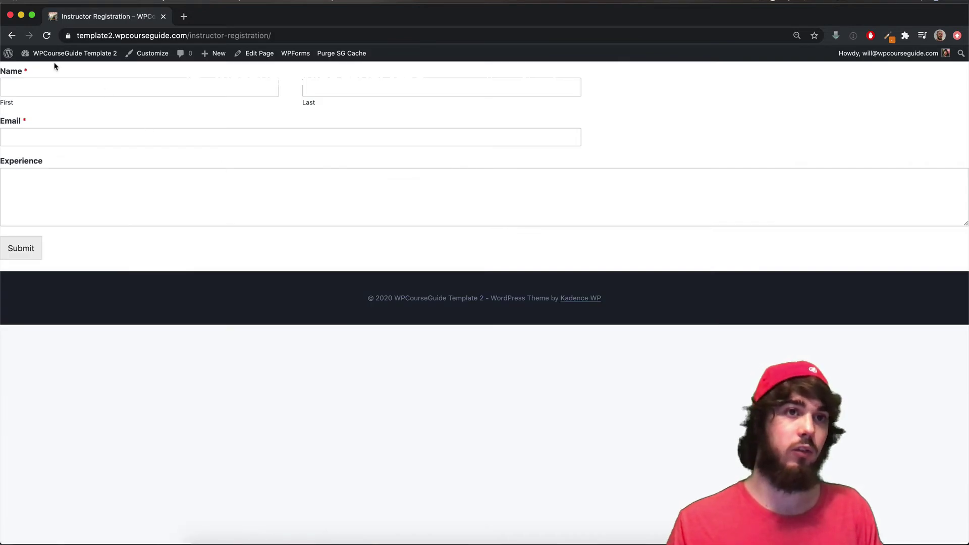
click(12, 37)
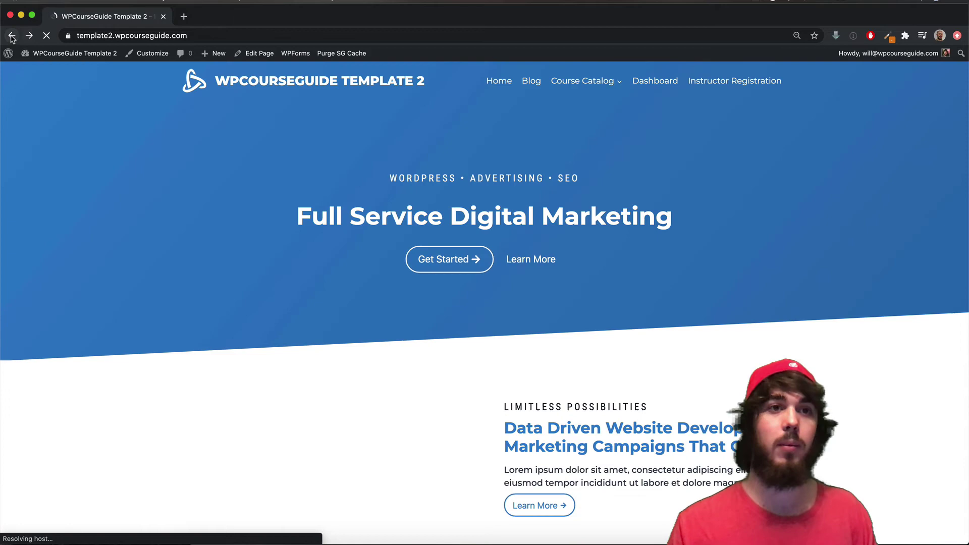
click(12, 36)
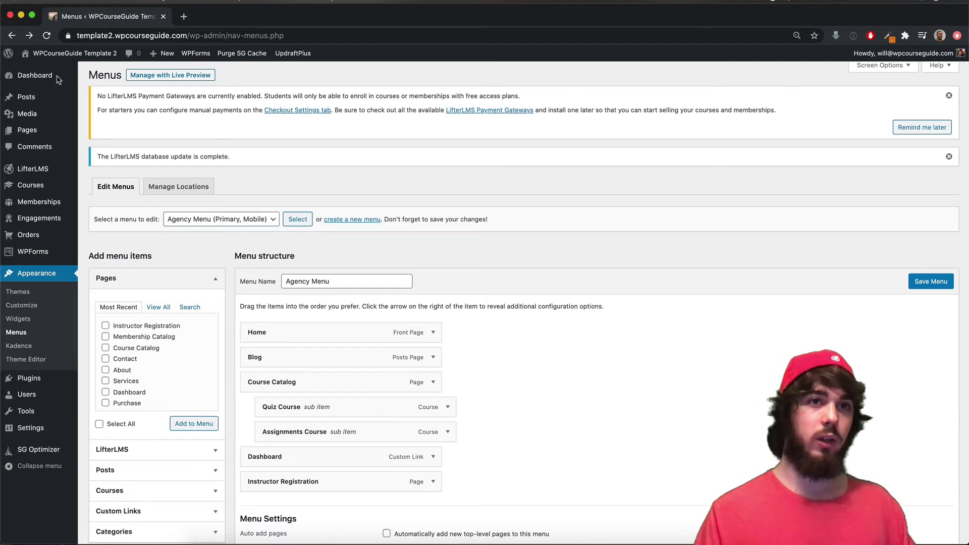
mouse_move(77, 56)
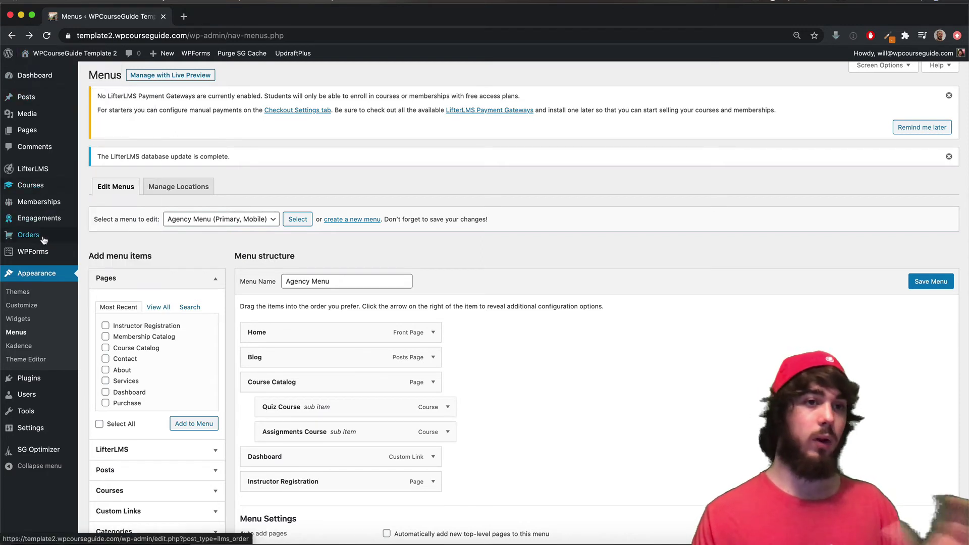
mouse_move(43, 257)
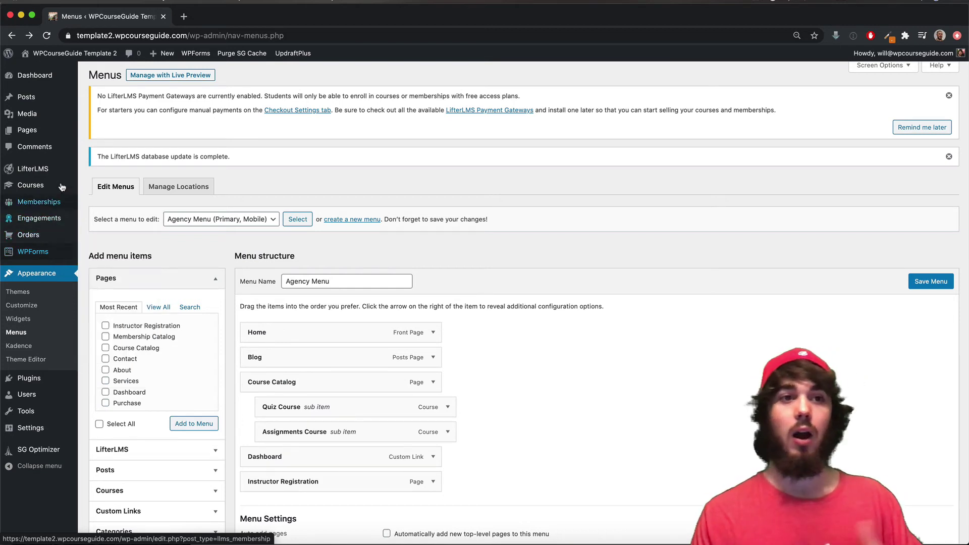
mouse_move(48, 190)
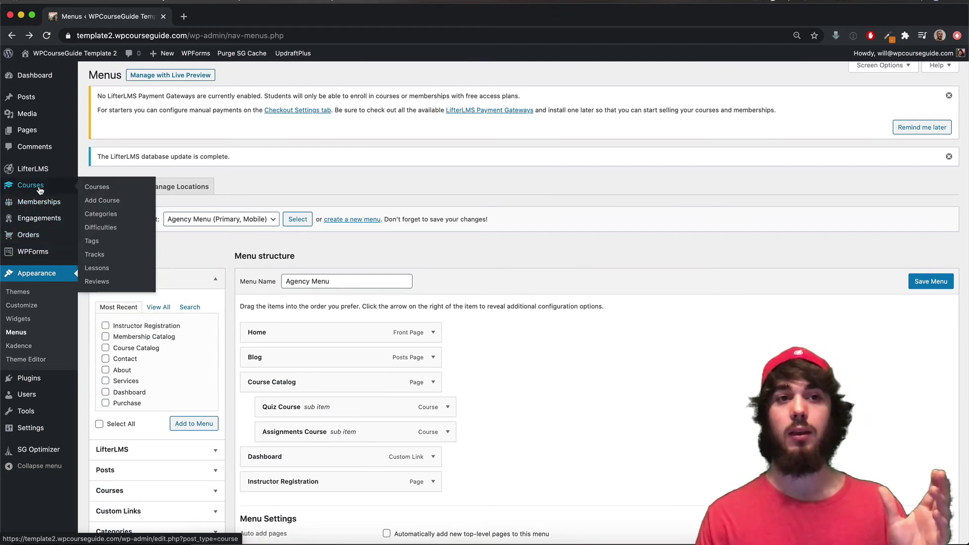
mouse_move(40, 253)
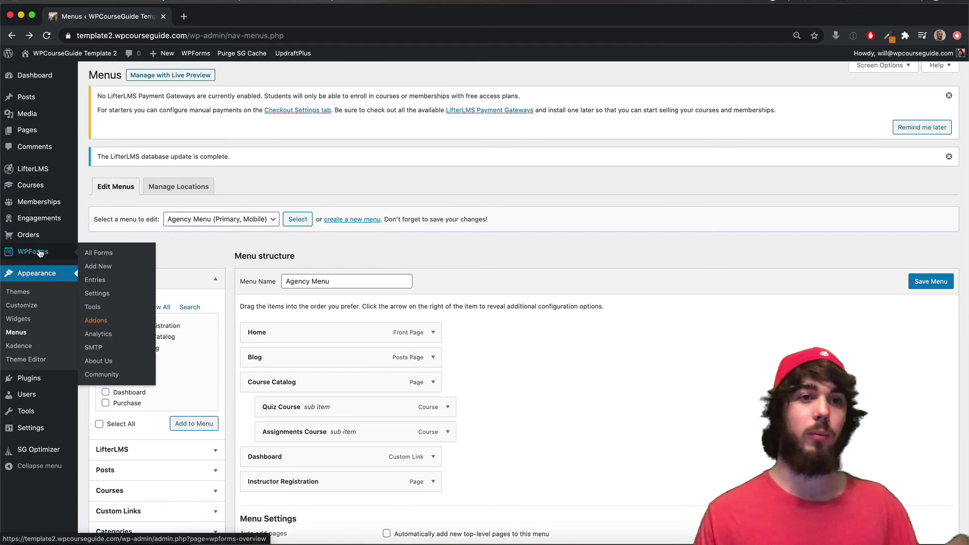